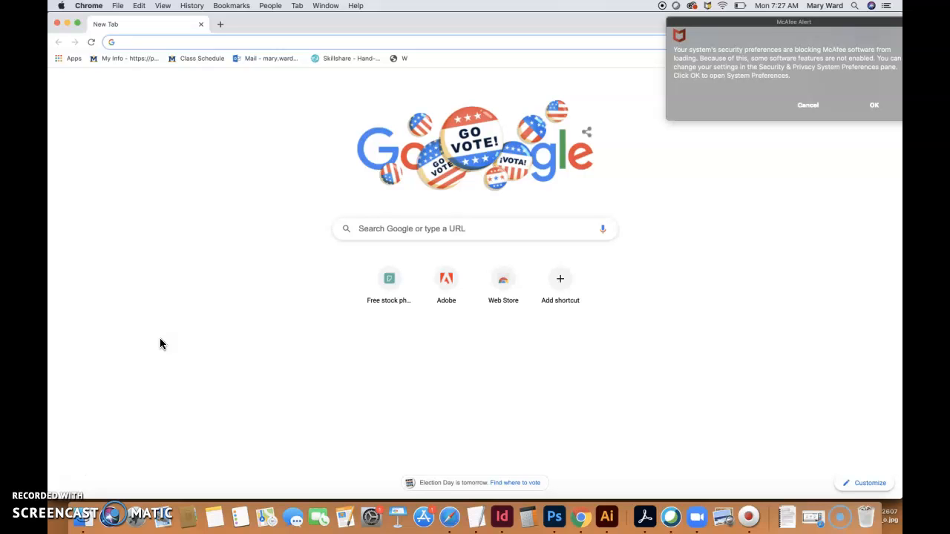
Dismiss the McAfee security alert and put the cursor in Chrome's address bar
{"action": "left_click", "coordinate": [809, 106]}
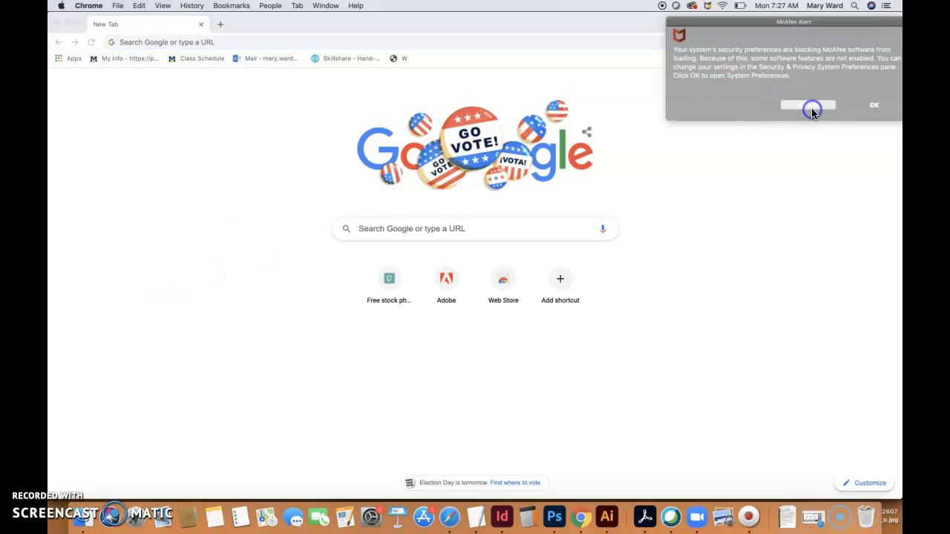
{"action": "left_click", "coordinate": [318, 40]}
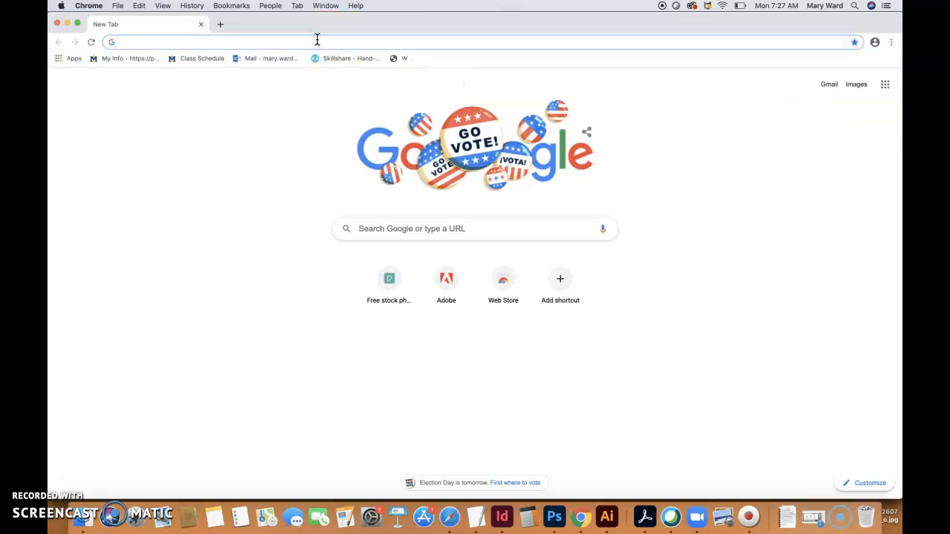
Enter the site's www-prefixed /wp-admin address and load it
{"action": "type", "text": "http"}
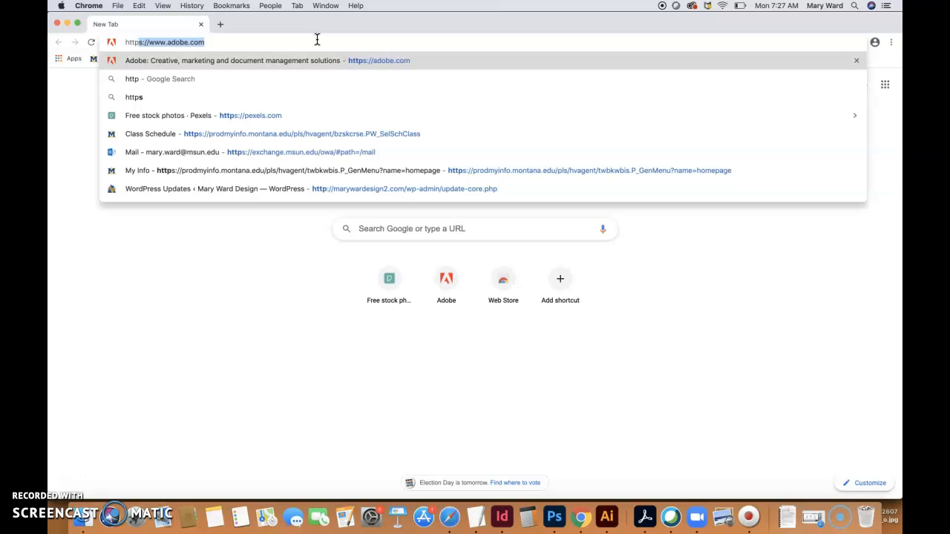
{"action": "type", "text": ":"}
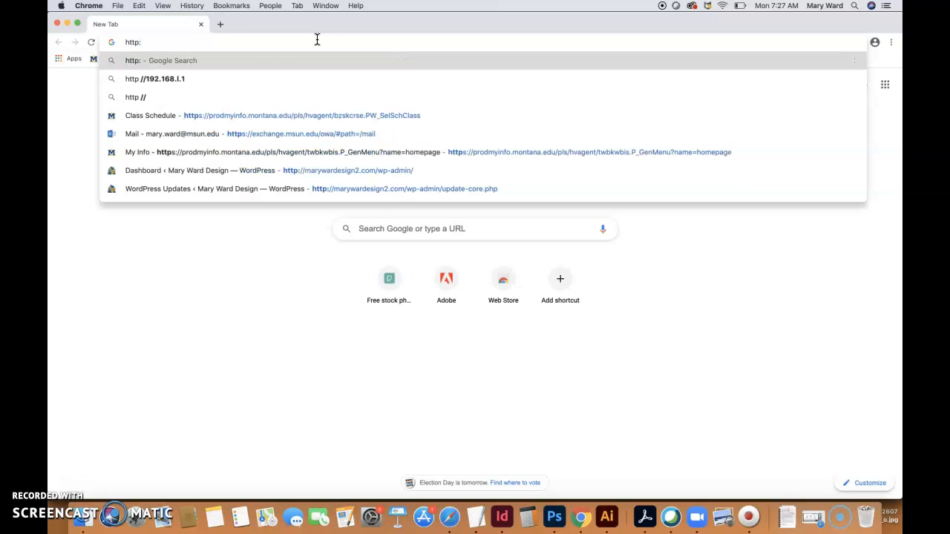
{"action": "type", "text": "//m"}
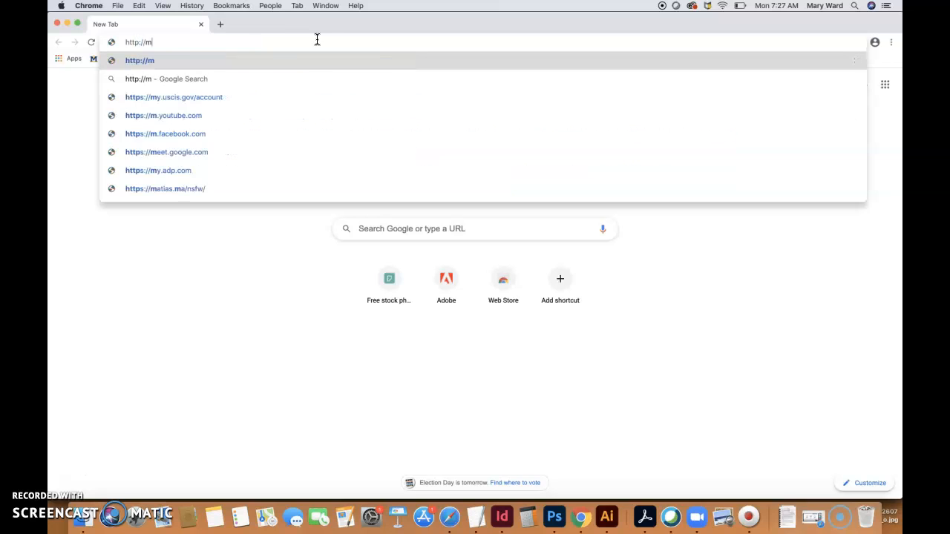
{"action": "type", "text": "aryward"}
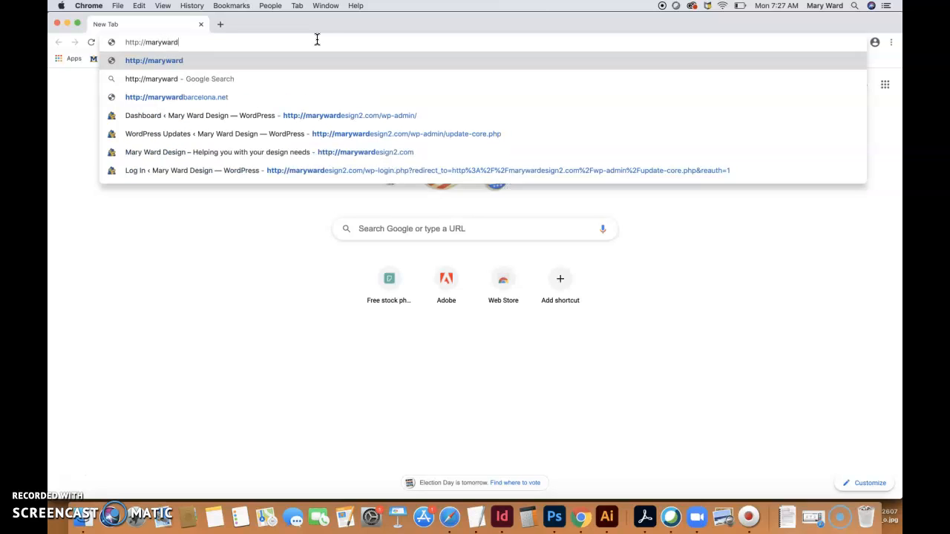
{"action": "type", "text": "esign2"}
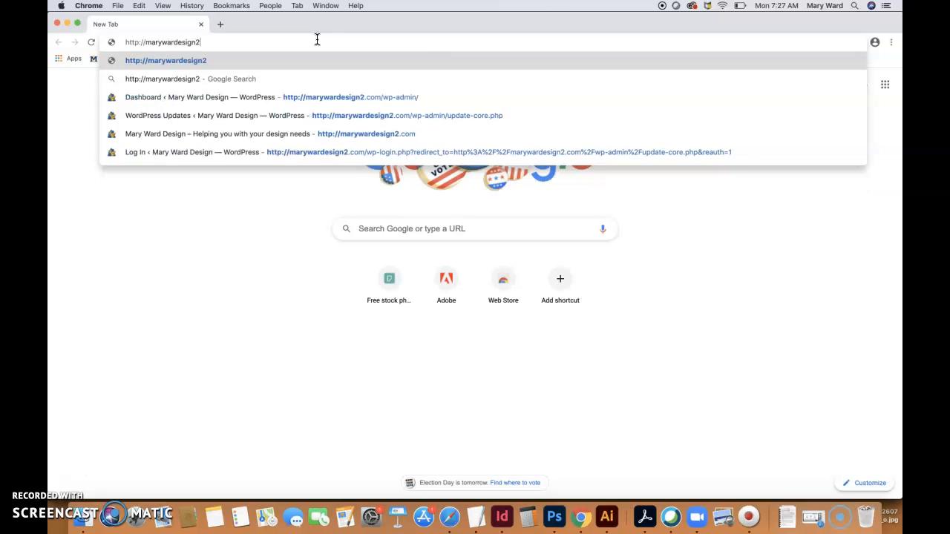
{"action": "type", "text": ".com/wp"}
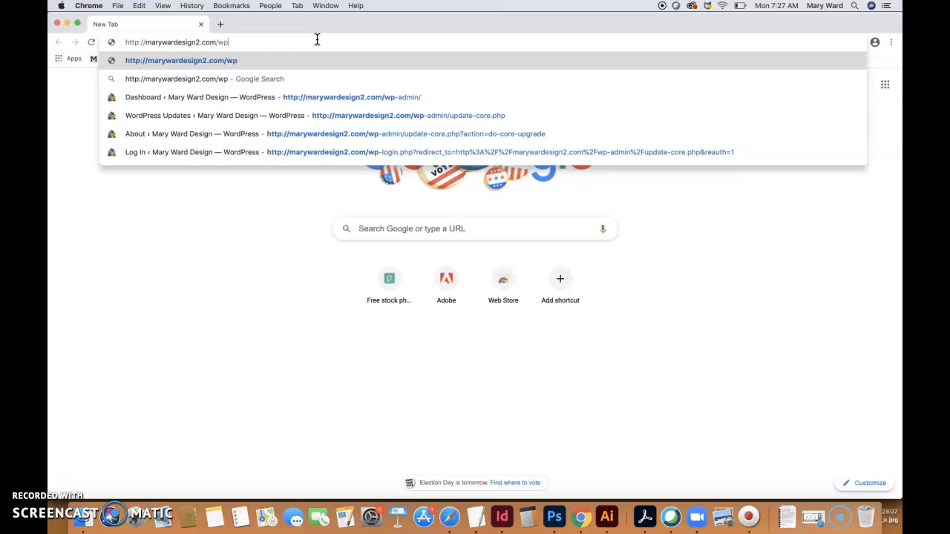
{"action": "type", "text": "-admin"}
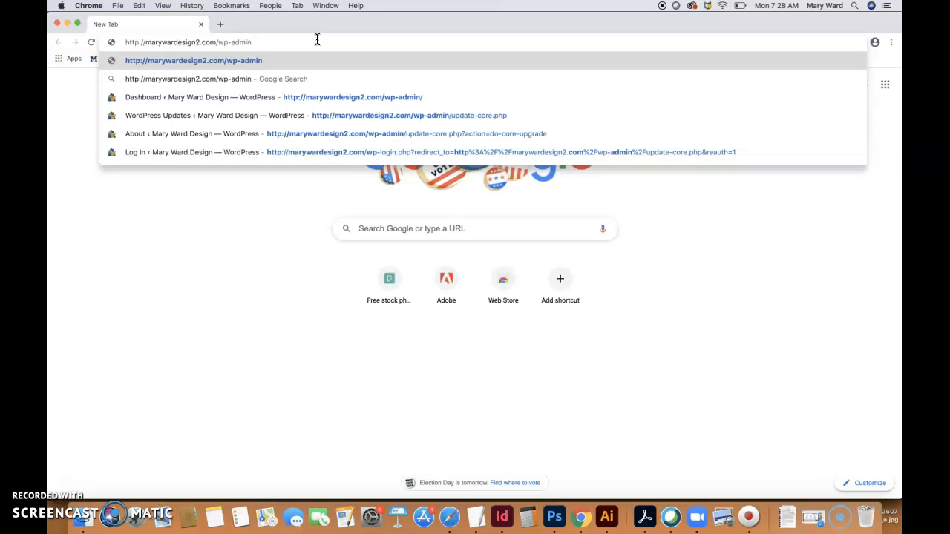
{"action": "left_click", "coordinate": [146, 41]}
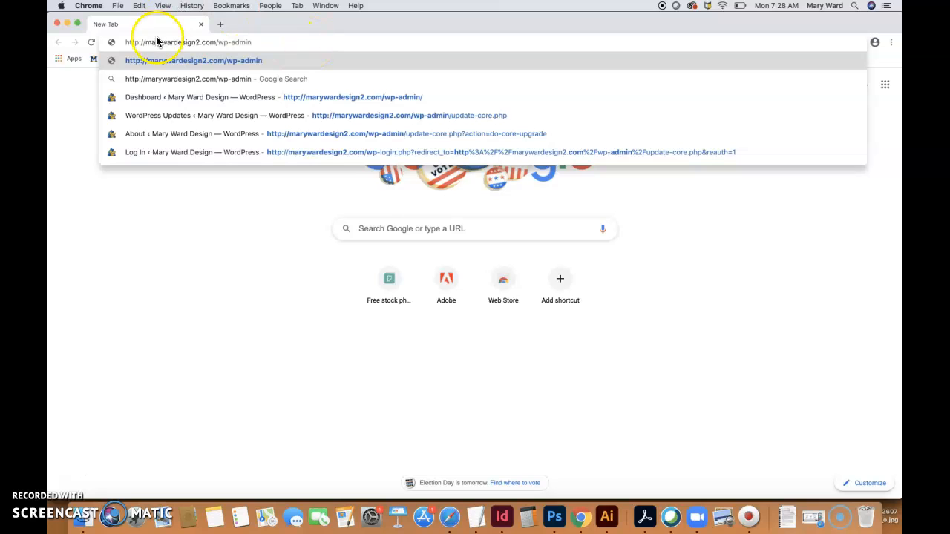
{"action": "type", "text": "www."}
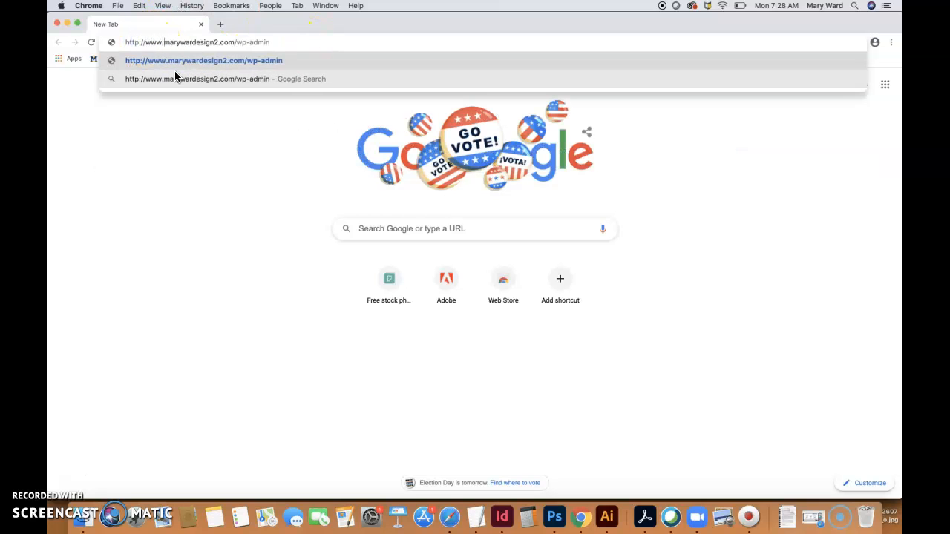
{"action": "left_click", "coordinate": [289, 43]}
{"action": "left_click_drag", "start_coordinate": [236, 42], "coordinate": [273, 42]}
{"action": "left_click", "coordinate": [234, 42]}
{"action": "left_click", "coordinate": [235, 42]}
{"action": "left_click", "coordinate": [273, 42]}
{"action": "key", "text": "Return"}
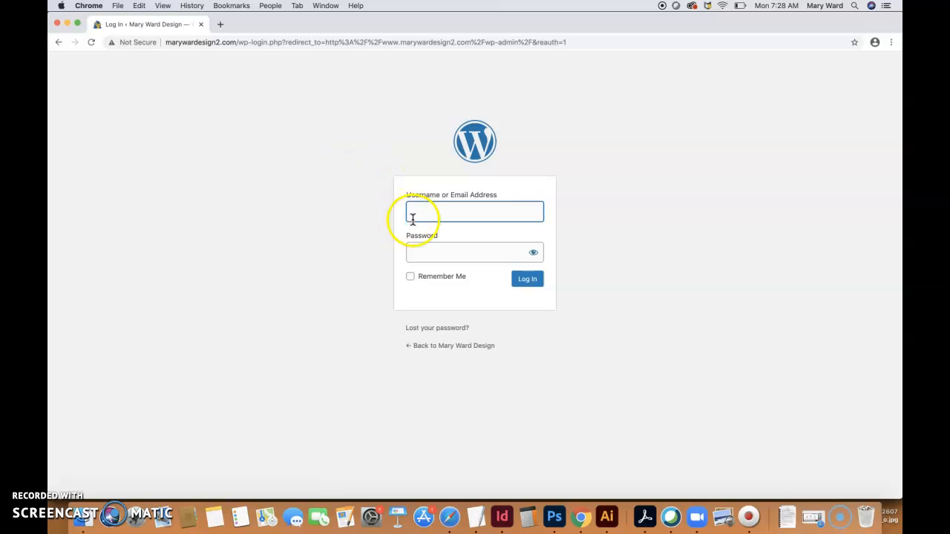
Sign in to WordPress with the saved username and the account password
{"action": "left_click", "coordinate": [412, 219]}
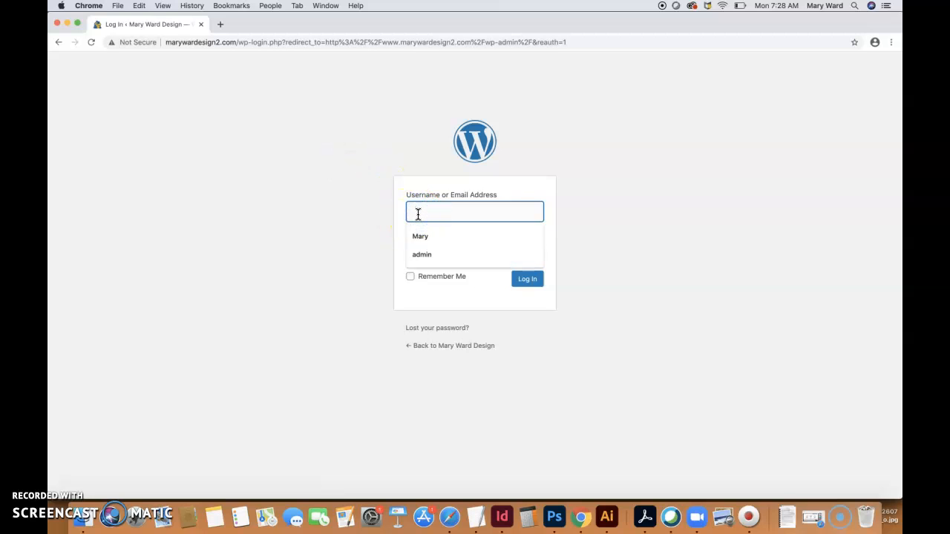
{"action": "type", "text": "Mary"}
{"action": "left_click", "coordinate": [416, 253]}
{"action": "type", "text": "••••••••••••"}
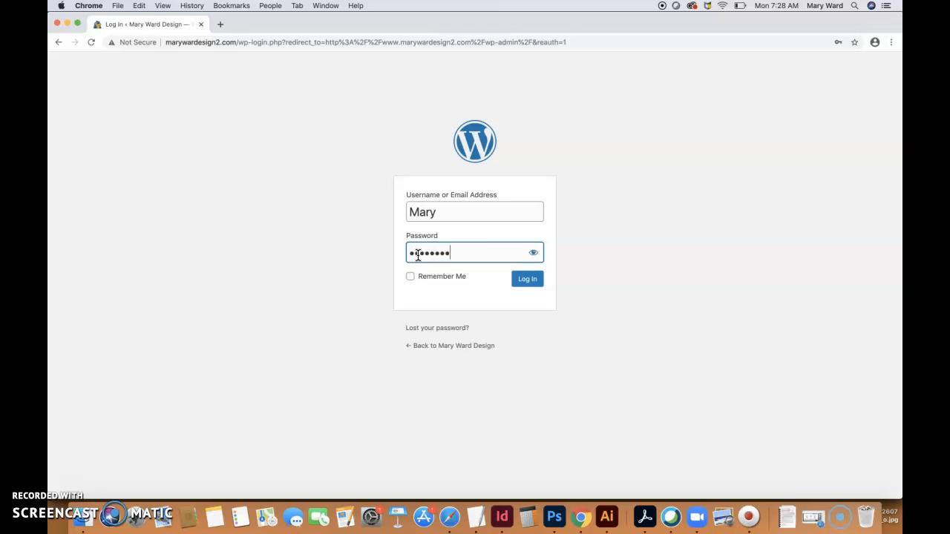
{"action": "key", "text": "Return"}
{"action": "left_click", "coordinate": [531, 288]}
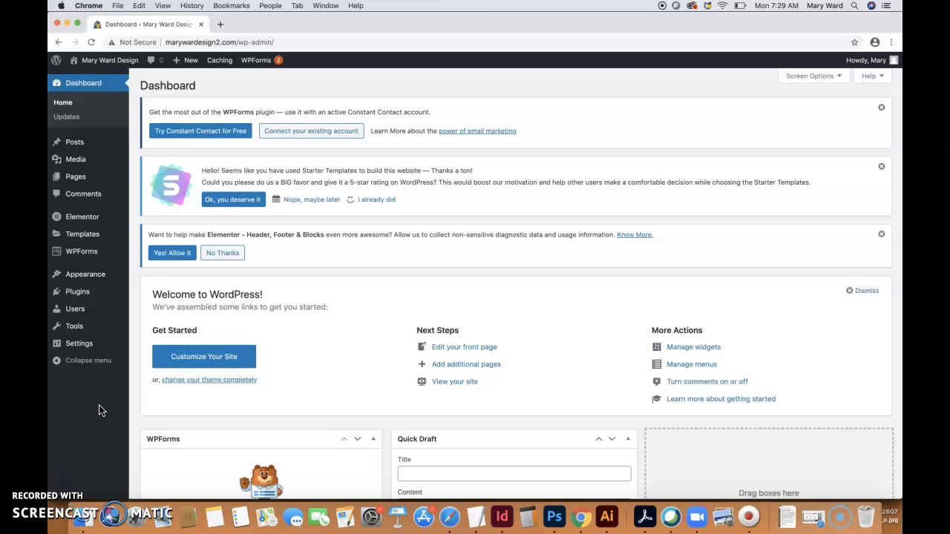
Check the Updates page: WordPress 5.5.3 with all plugins and themes up to date
{"action": "left_click", "coordinate": [71, 120]}
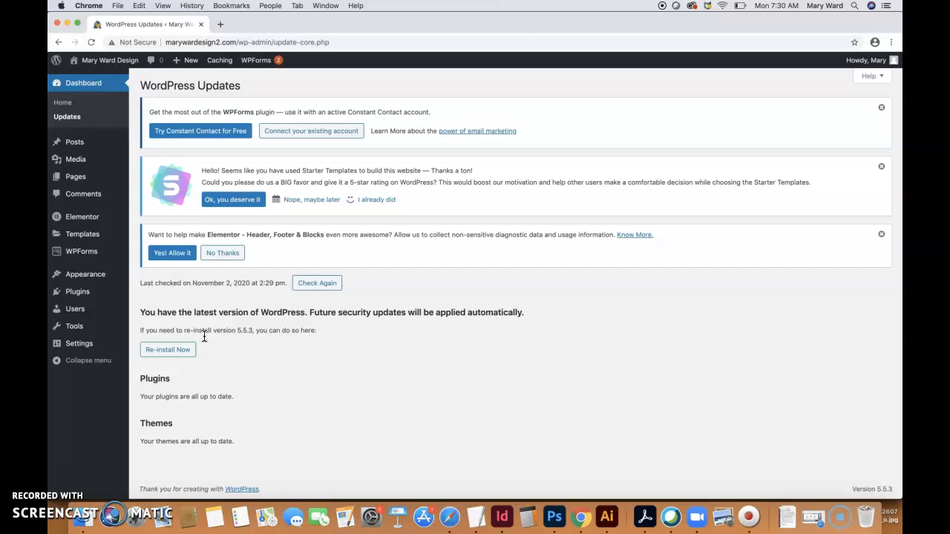
{"action": "mouse_move", "coordinate": [112, 254]}
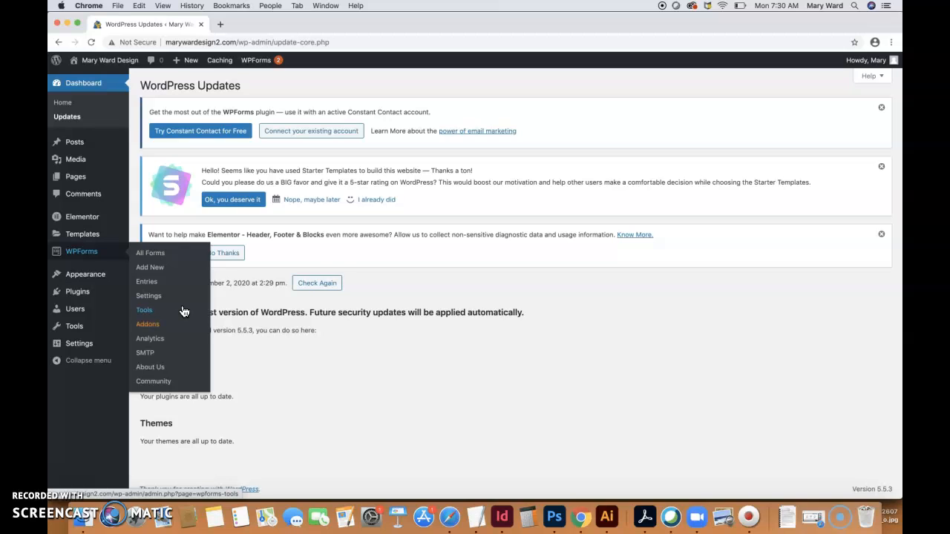
{"action": "mouse_move", "coordinate": [96, 275]}
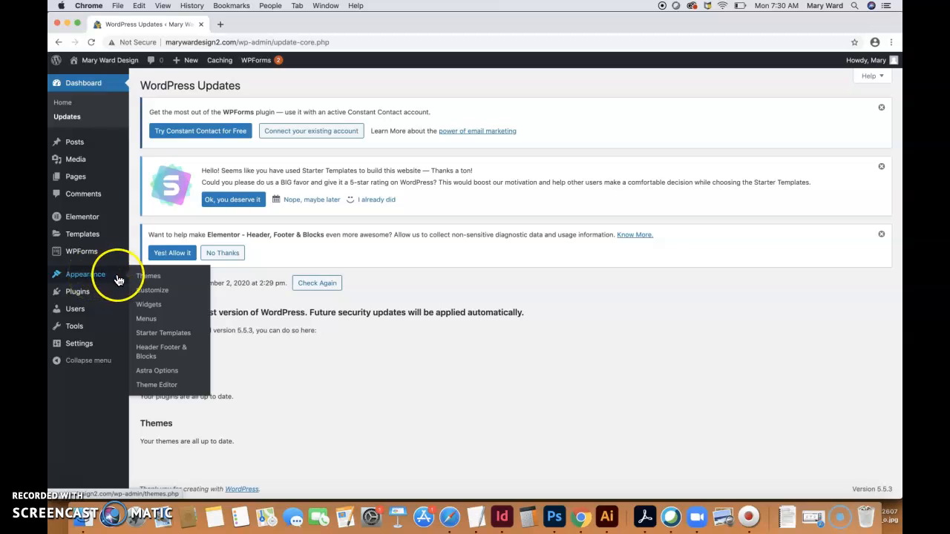
{"action": "left_click", "coordinate": [167, 334]}
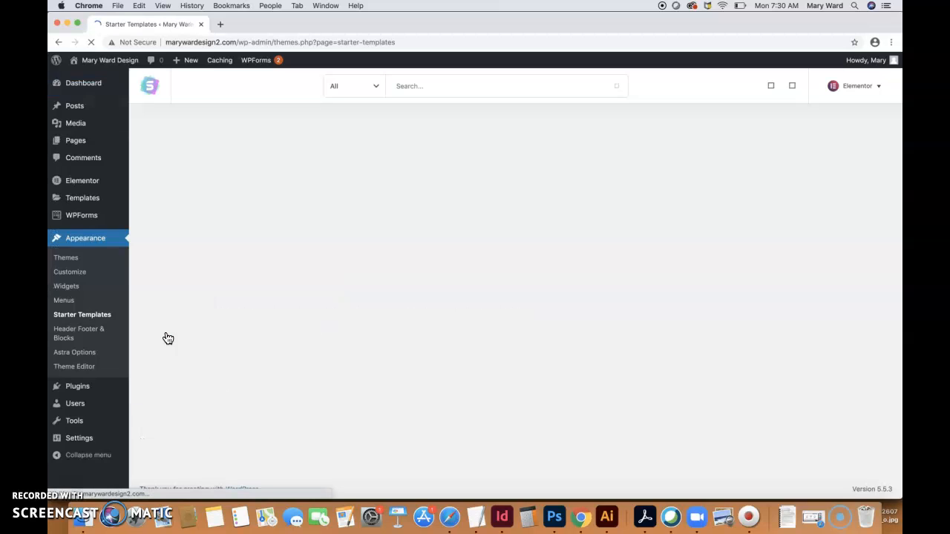
{"action": "left_click", "coordinate": [241, 236]}
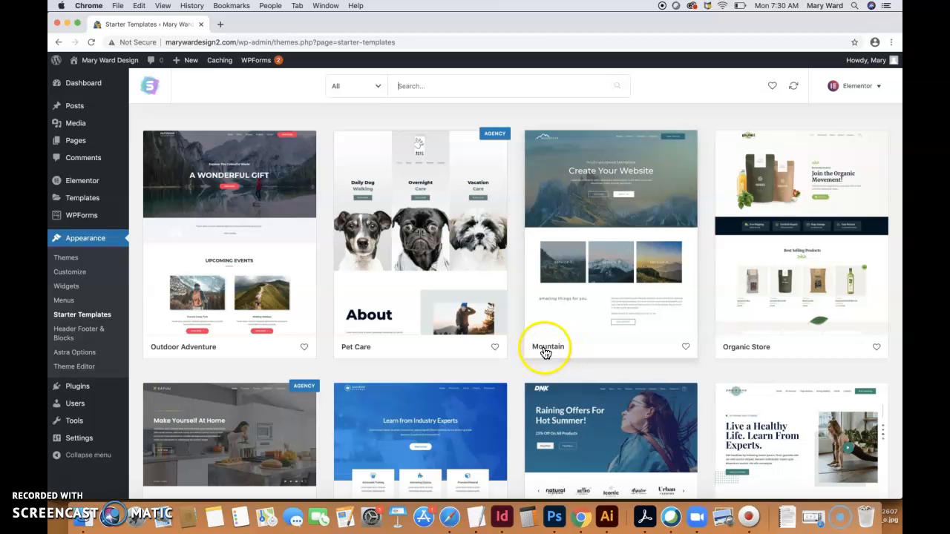
{"action": "scroll", "coordinate": [445, 396], "scroll_direction": "down", "scroll_amount": 5}
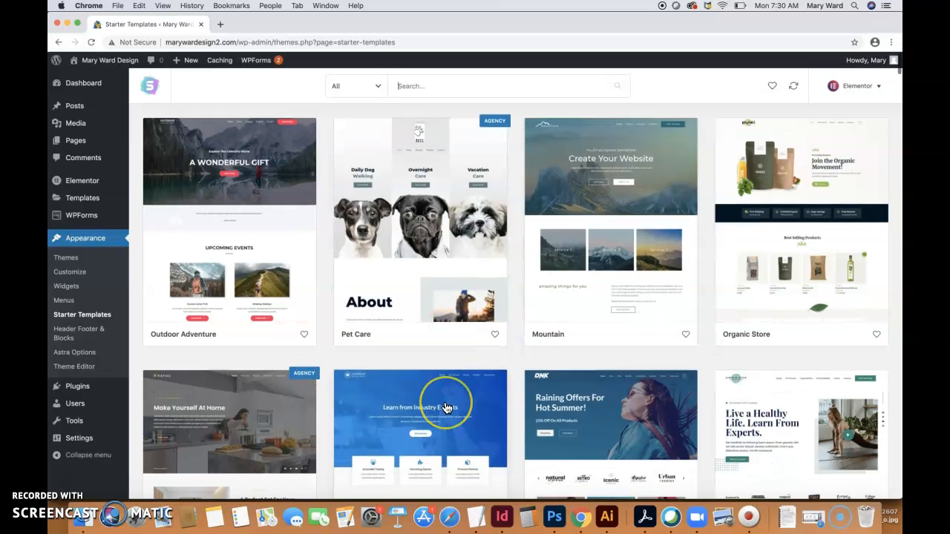
{"action": "scroll", "coordinate": [446, 407], "scroll_direction": "up", "scroll_amount": 4}
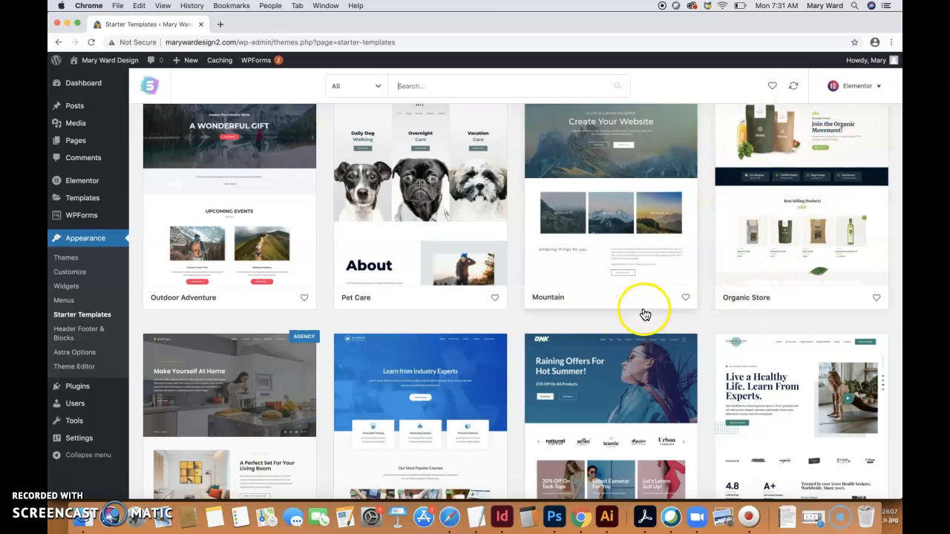
Open the Mountain template and preview its Home, About, Services and Contact pages
{"action": "left_click", "coordinate": [636, 187]}
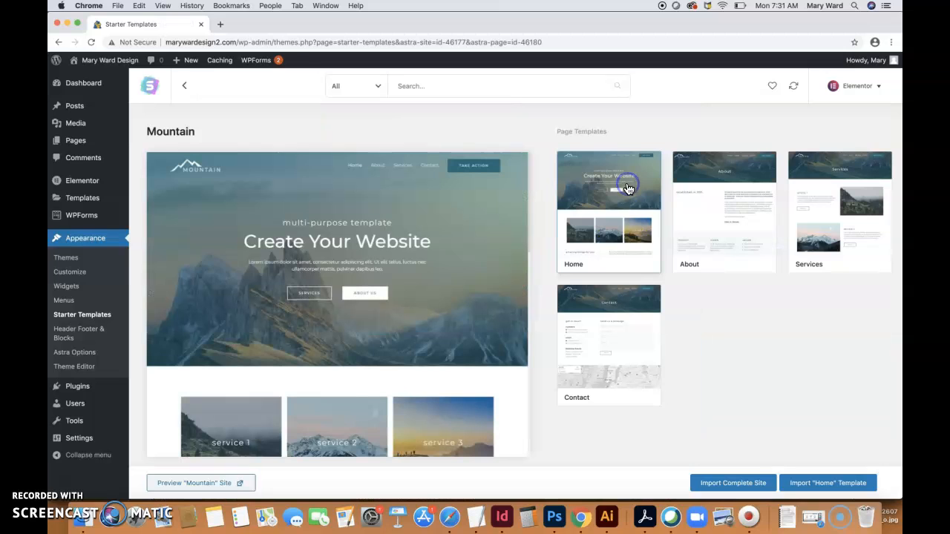
{"action": "scroll", "coordinate": [483, 331], "scroll_direction": "down", "scroll_amount": 1}
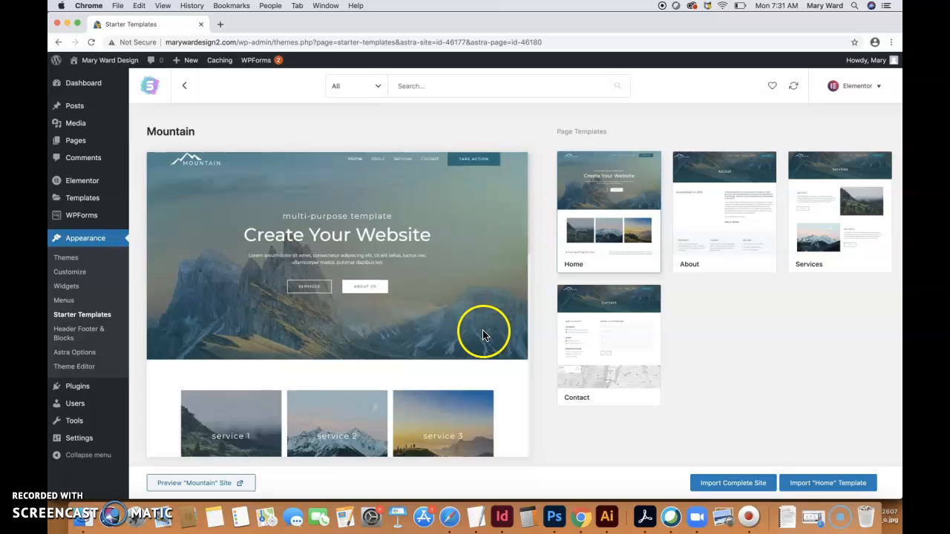
{"action": "left_click", "coordinate": [635, 189]}
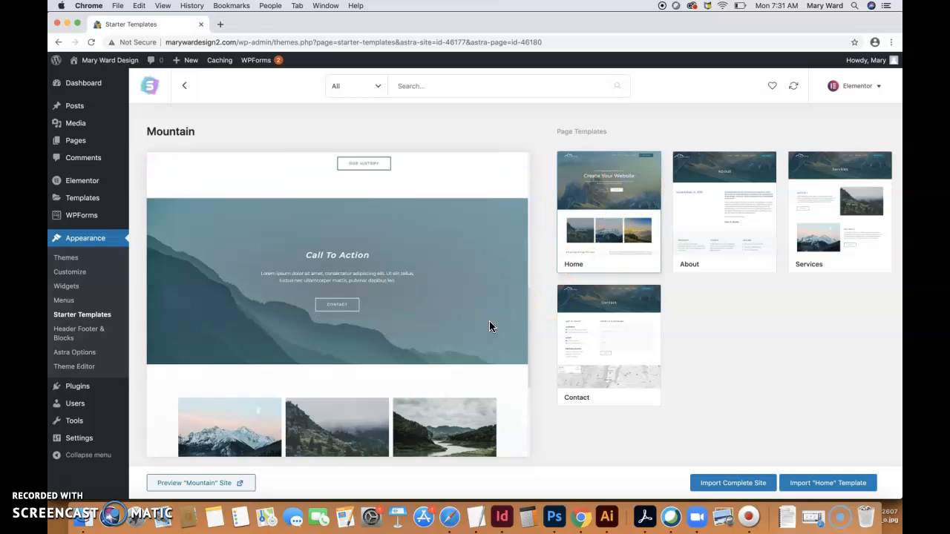
{"action": "left_click", "coordinate": [720, 238]}
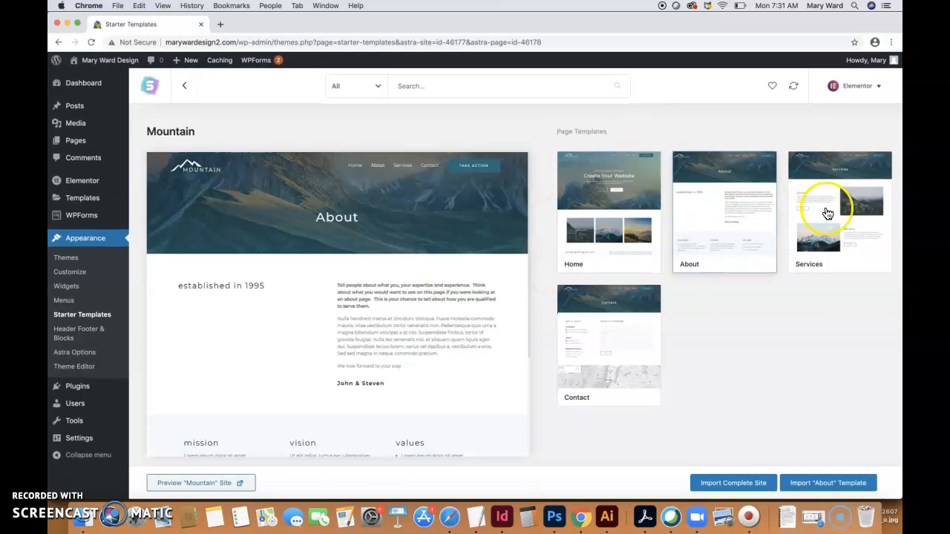
{"action": "left_click", "coordinate": [825, 211]}
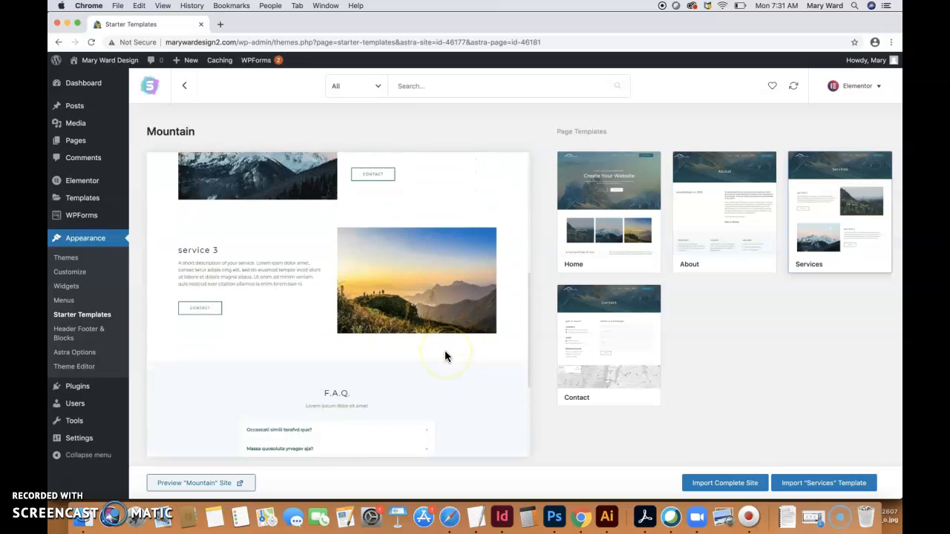
{"action": "left_click", "coordinate": [609, 329]}
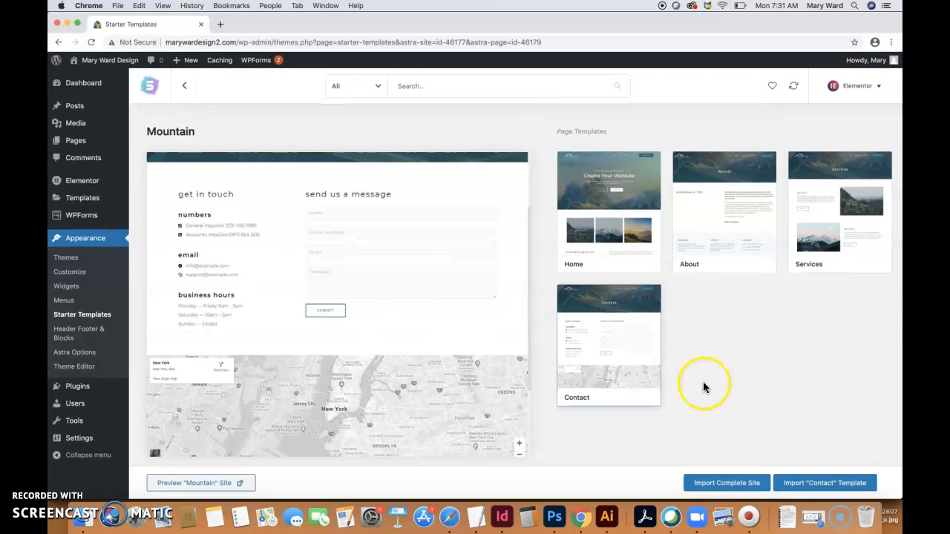
Import the complete Mountain site with customizer, widgets and content options checked
{"action": "left_click", "coordinate": [744, 488]}
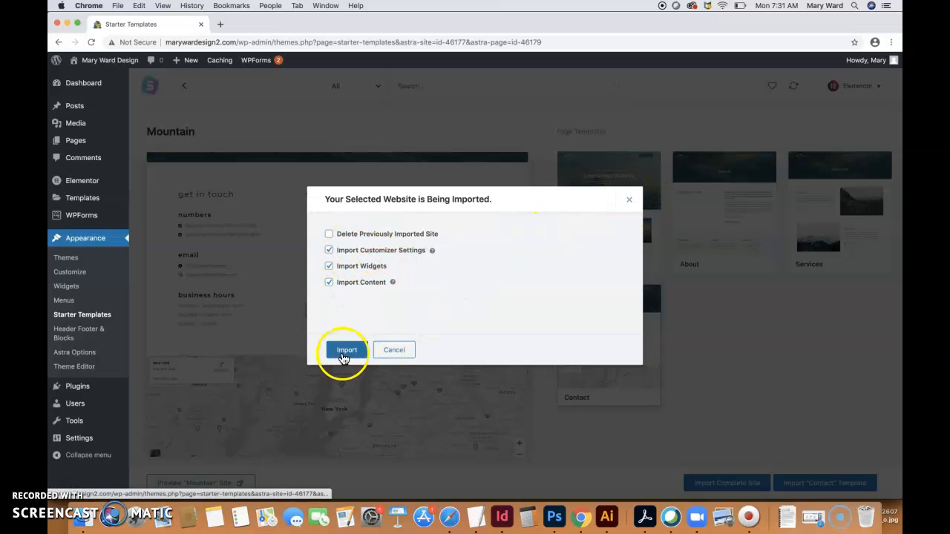
{"action": "left_click", "coordinate": [629, 201]}
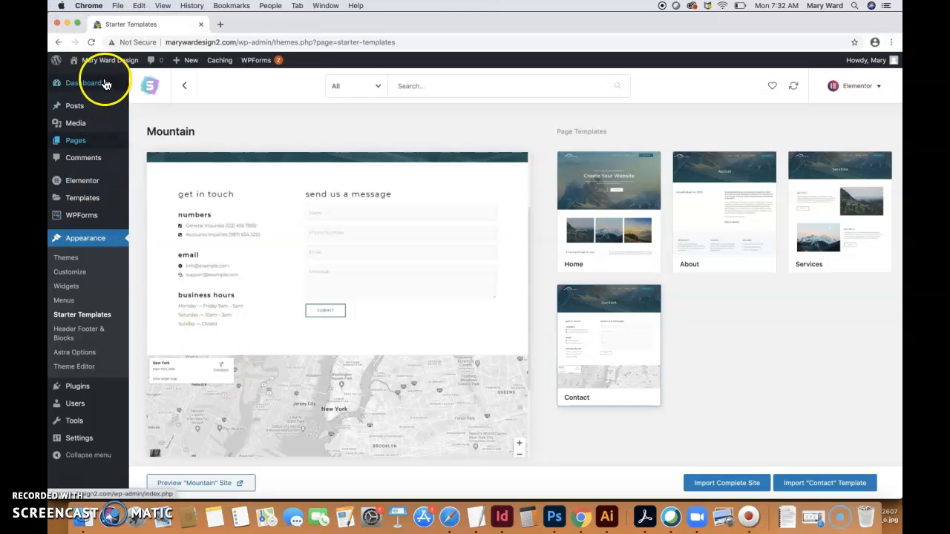
{"action": "mouse_move", "coordinate": [106, 61]}
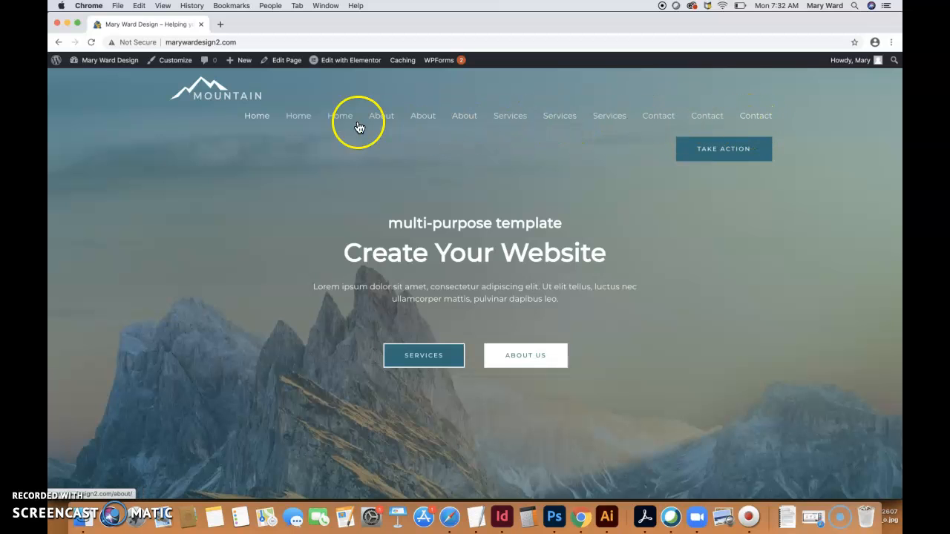
Open the live site's Home page from its menu links
{"action": "scroll", "coordinate": [598, 279], "scroll_direction": "down", "scroll_amount": 1}
{"action": "scroll", "coordinate": [597, 279], "scroll_direction": "up", "scroll_amount": 1}
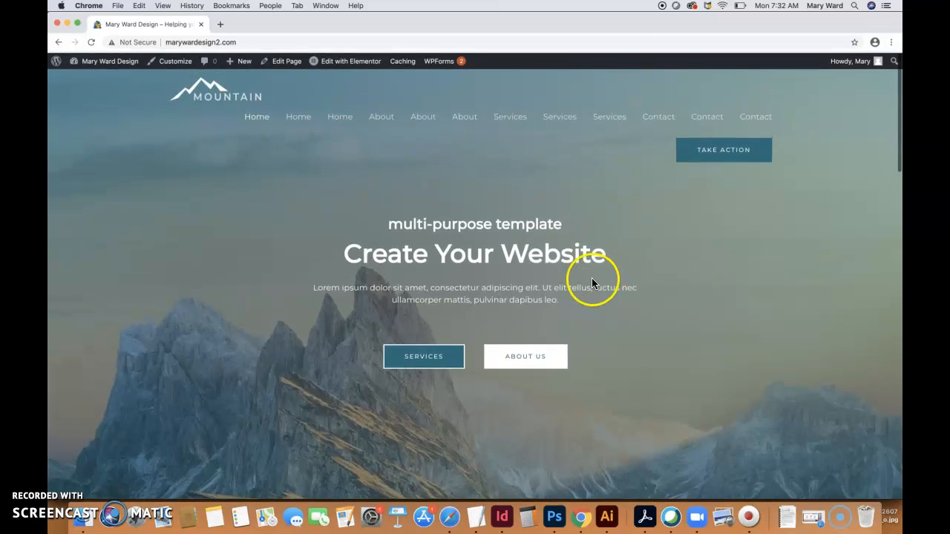
{"action": "left_click", "coordinate": [259, 116]}
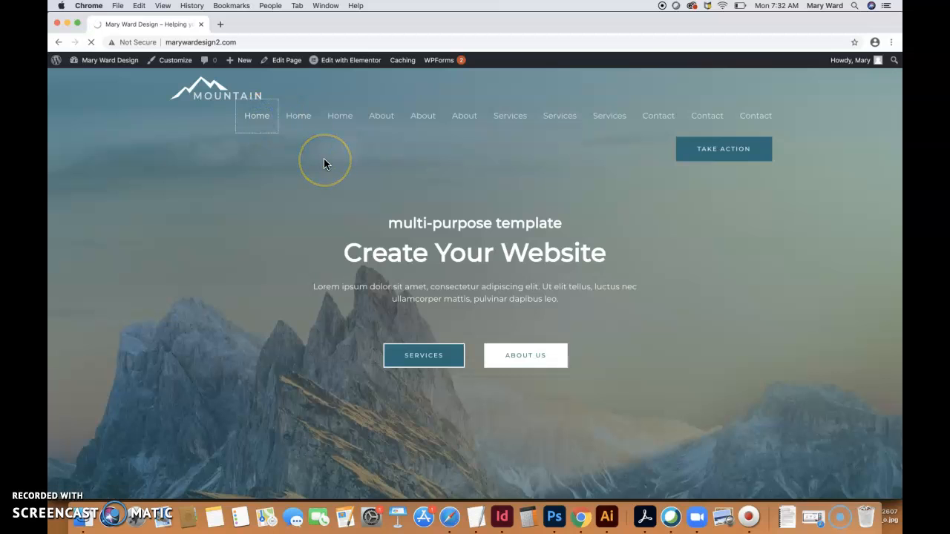
{"action": "left_click", "coordinate": [298, 116]}
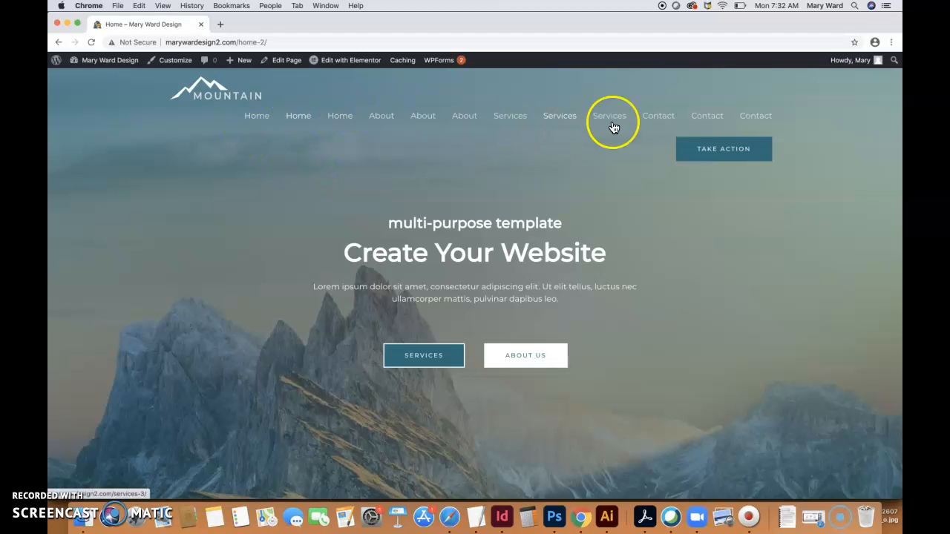
Scroll through the Home page's hero, history text, Call To Action and photo gallery
{"action": "scroll", "coordinate": [601, 197], "scroll_direction": "down", "scroll_amount": 5}
{"action": "scroll", "coordinate": [601, 197], "scroll_direction": "up", "scroll_amount": 3}
{"action": "scroll", "coordinate": [601, 198], "scroll_direction": "up", "scroll_amount": 3}
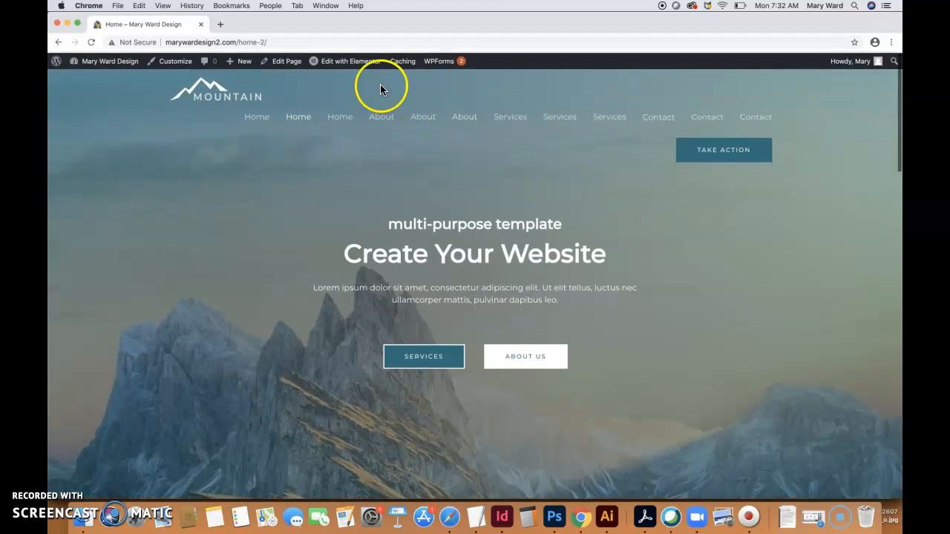
{"action": "scroll", "coordinate": [585, 246], "scroll_direction": "down", "scroll_amount": 7}
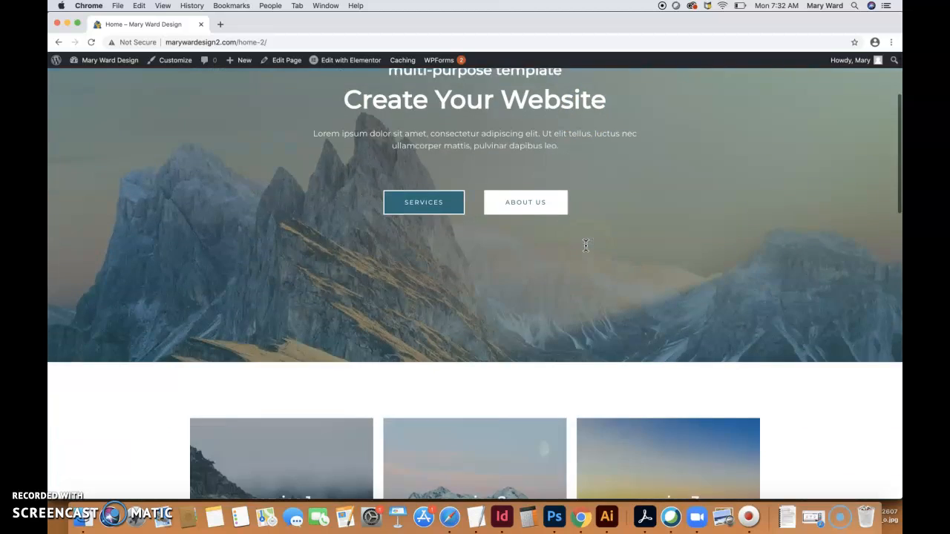
{"action": "scroll", "coordinate": [586, 245], "scroll_direction": "down", "scroll_amount": 8}
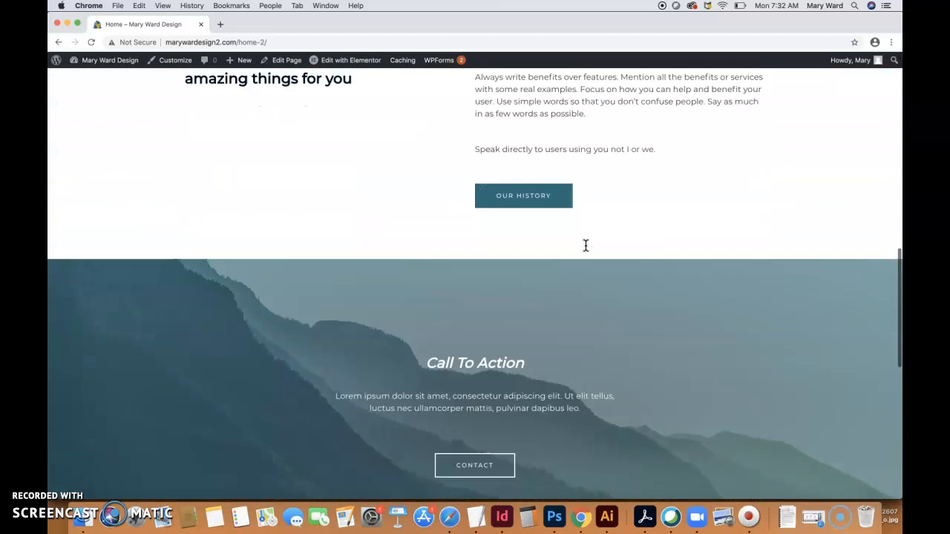
{"action": "scroll", "coordinate": [586, 245], "scroll_direction": "down", "scroll_amount": 2}
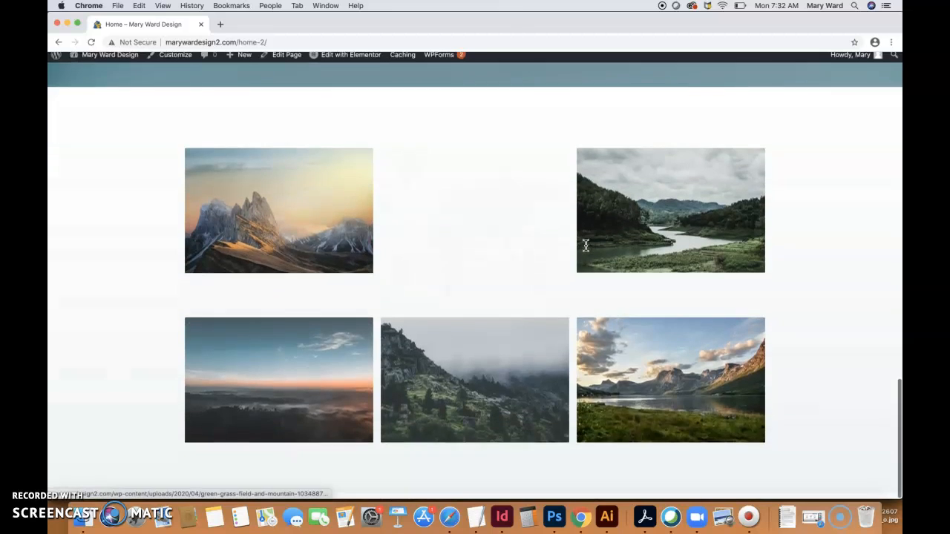
{"action": "scroll", "coordinate": [586, 245], "scroll_direction": "up", "scroll_amount": 2}
{"action": "scroll", "coordinate": [585, 246], "scroll_direction": "up", "scroll_amount": 15}
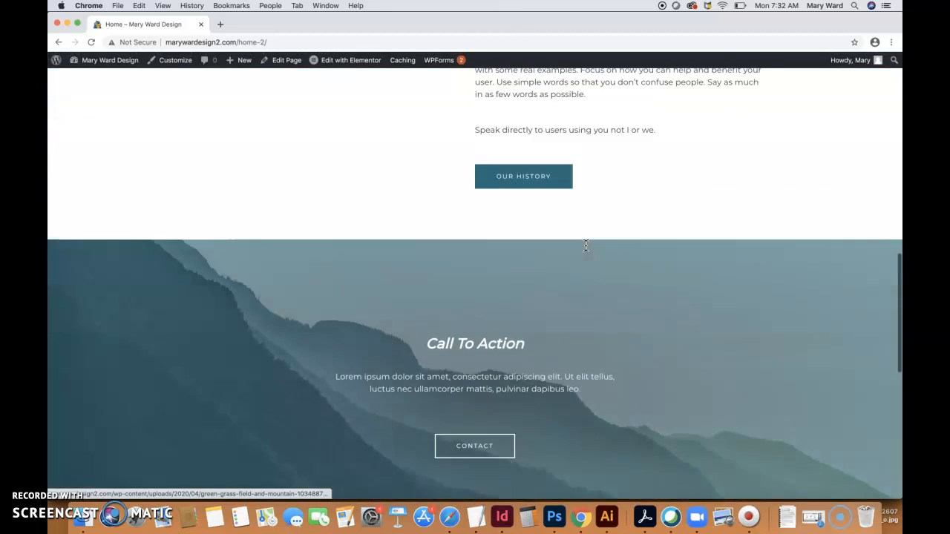